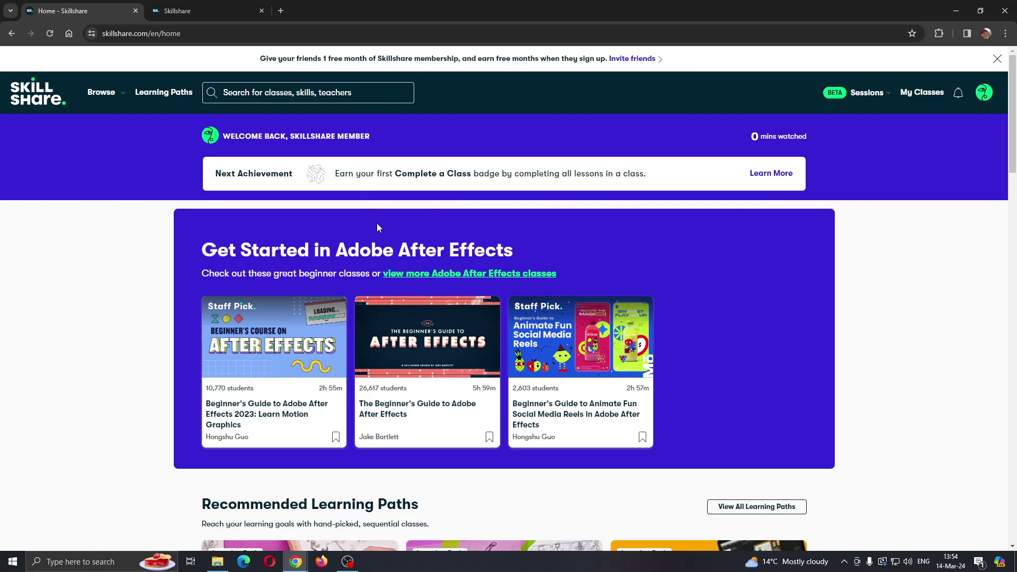
scroll(440, 314, down, 2)
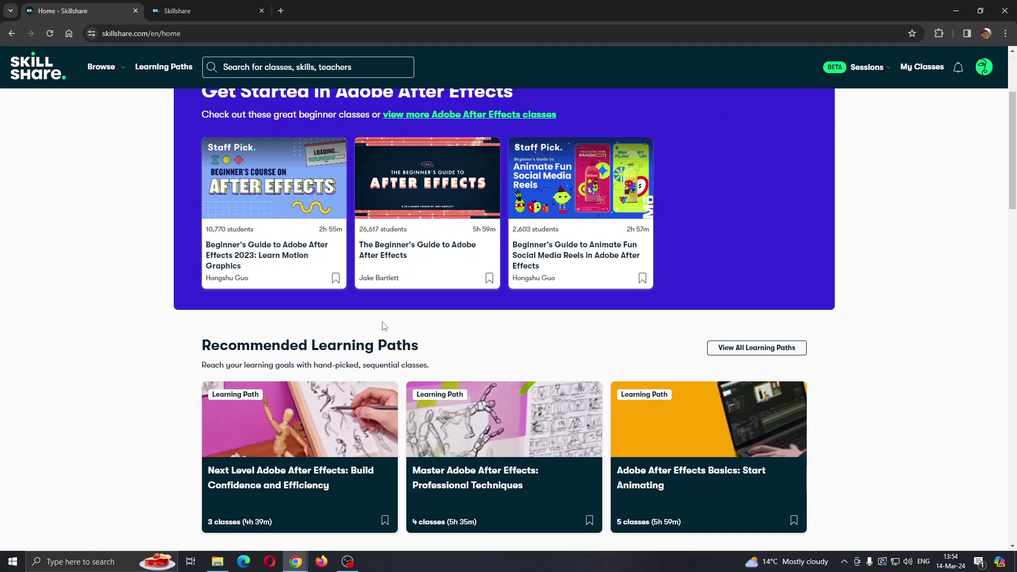
scroll(386, 326, up, 2)
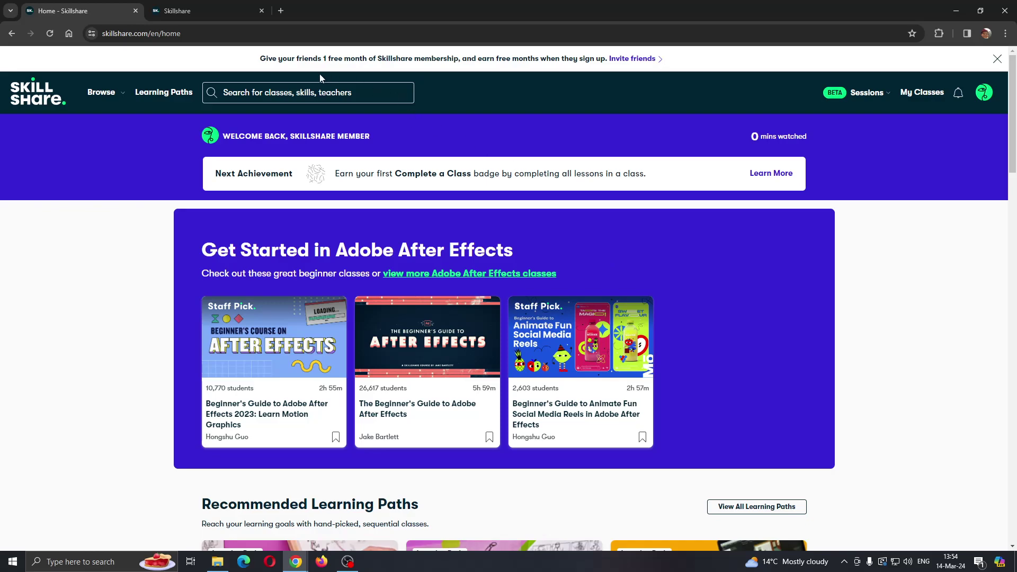
Step: Open skillshare.com/teach in the second Skillshare tab and focus the address bar
click(166, 10)
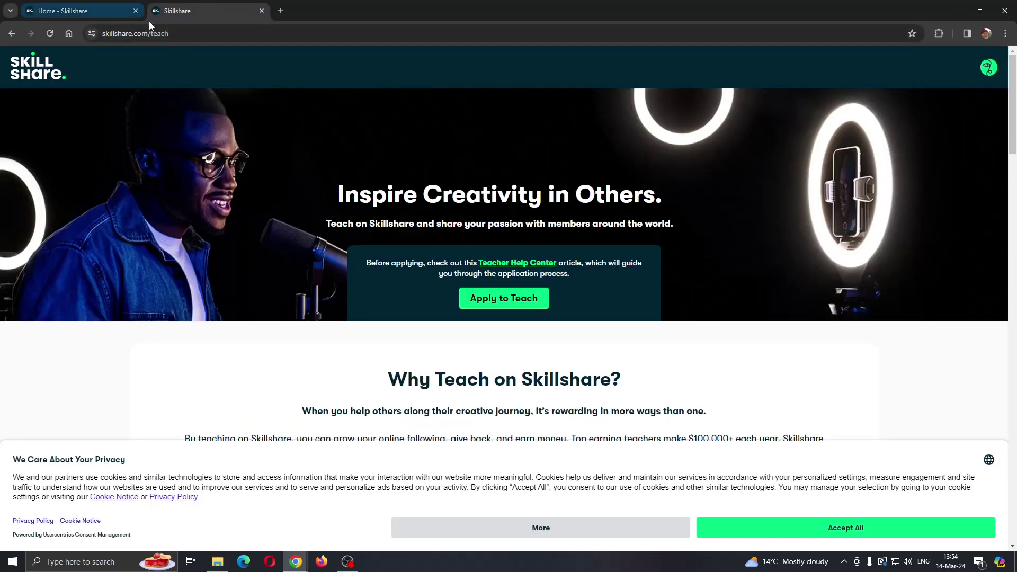
click(176, 33)
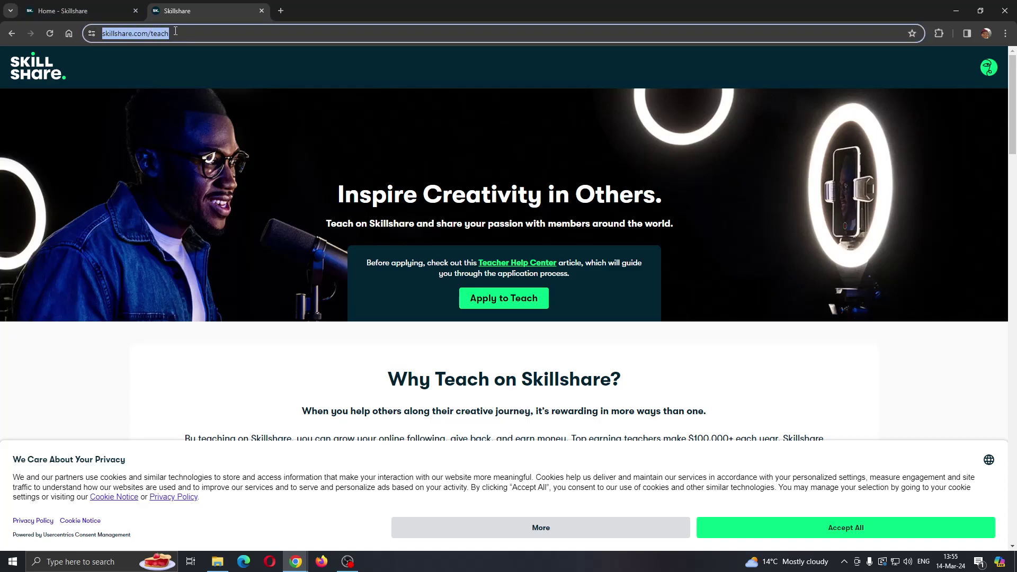
click(211, 34)
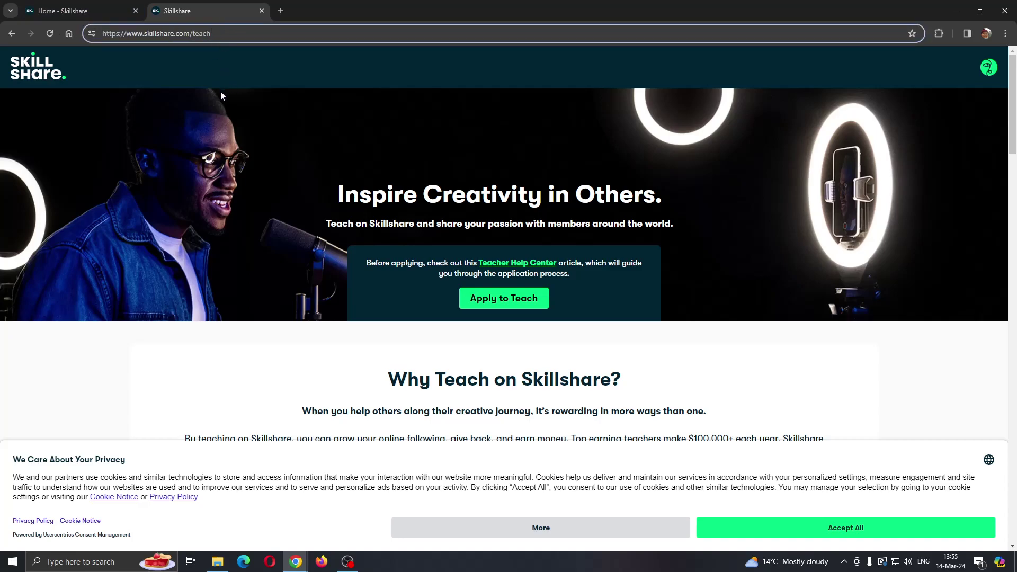
click(217, 49)
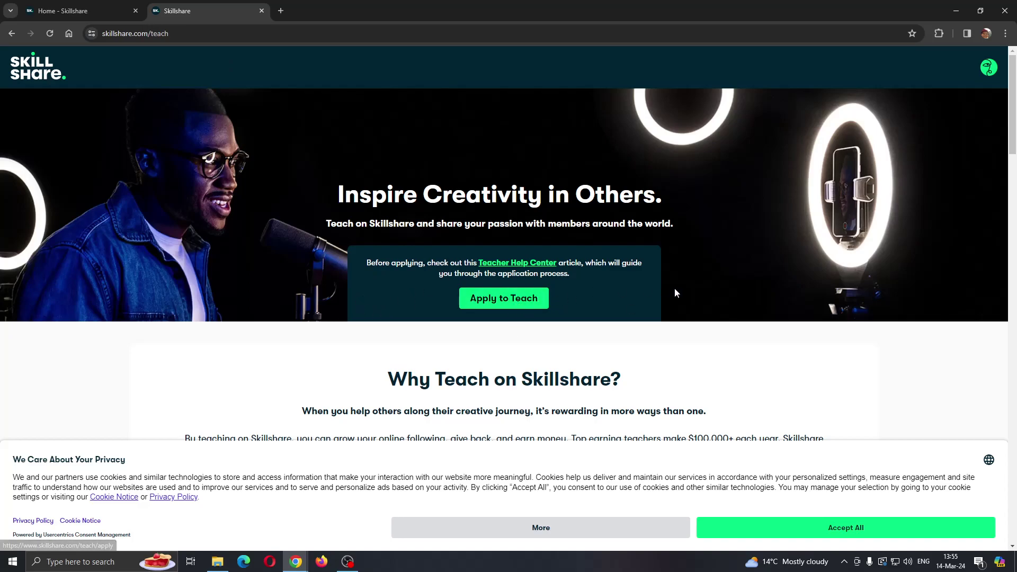
Step: Apply to teach with English as the application language and continue
click(503, 303)
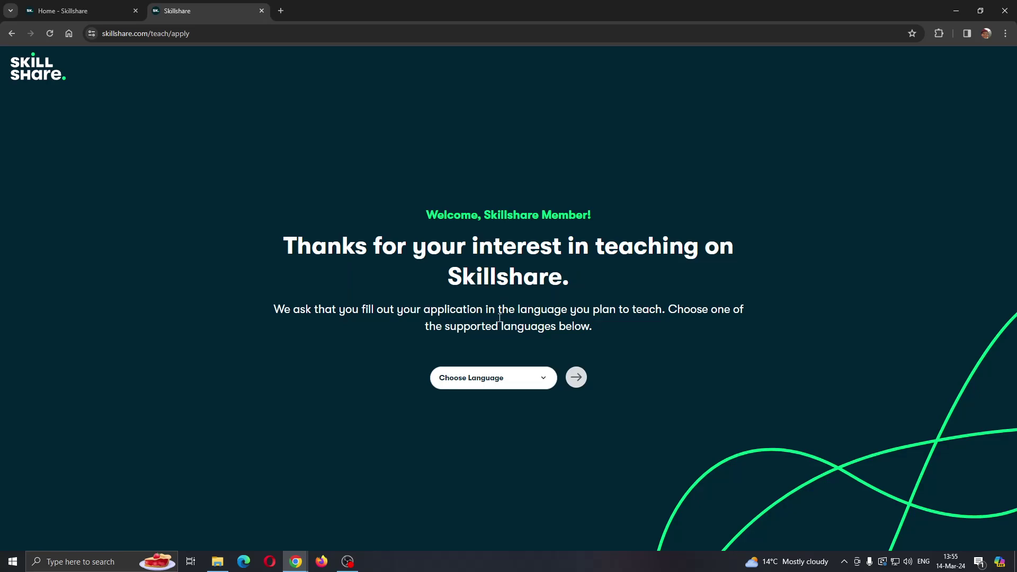
click(514, 381)
click(496, 453)
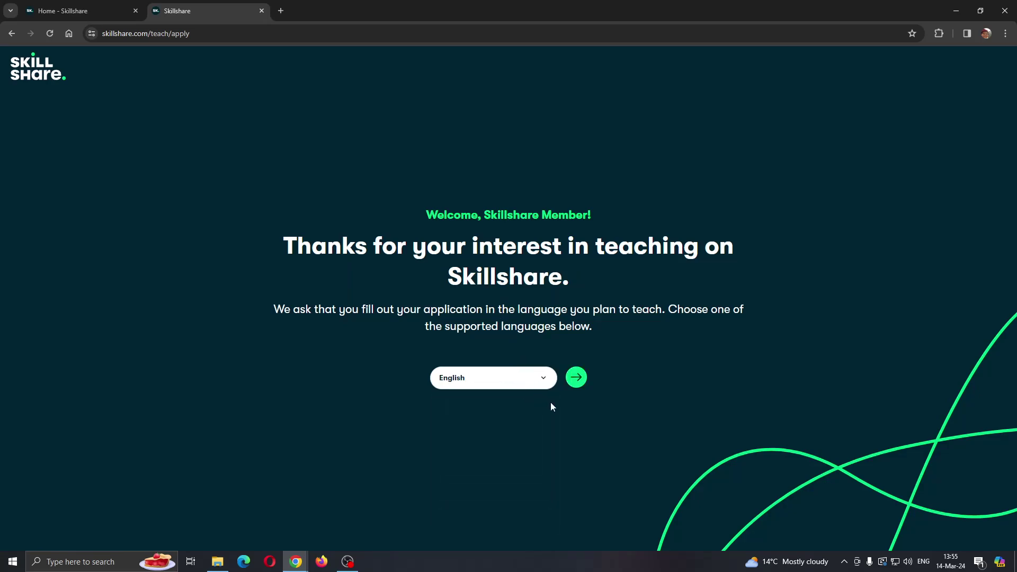
click(577, 379)
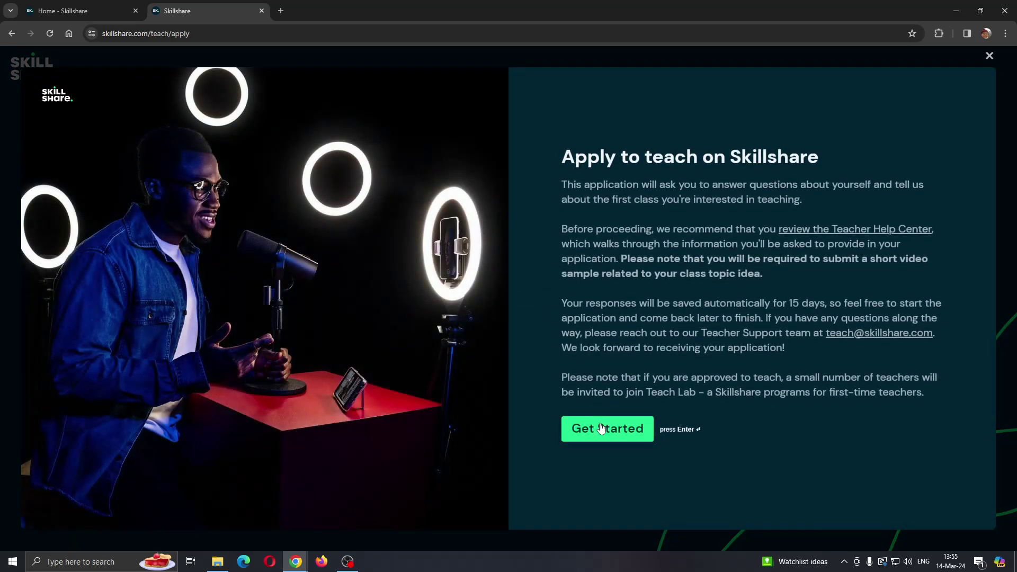
Step: Get started to reach the teaching-category question, then close the application form
click(596, 433)
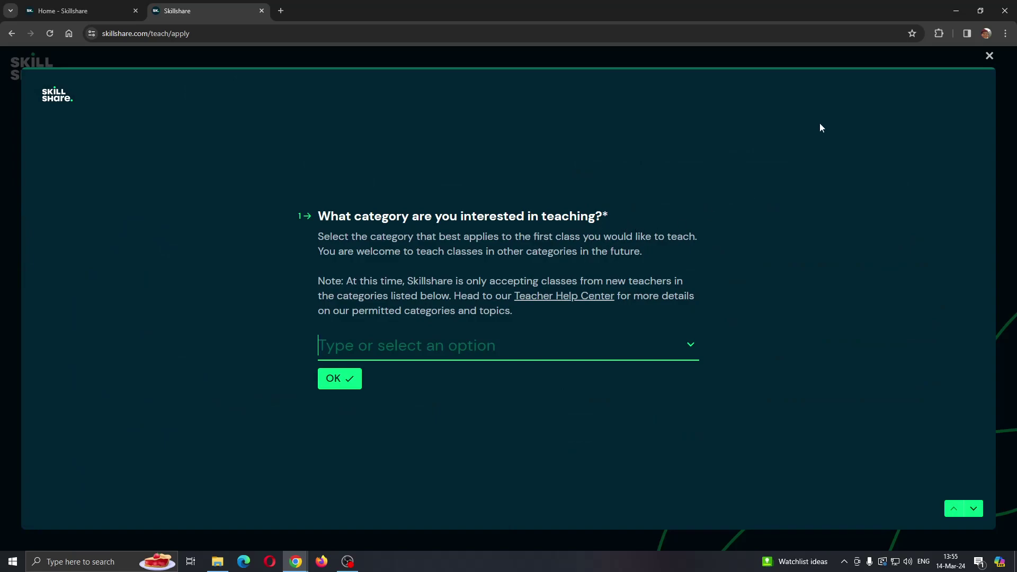
click(990, 57)
Step: Switch back to the Home - Skillshare tab with Ctrl+Shift+Tab
key(ctrl+shift+Tab)
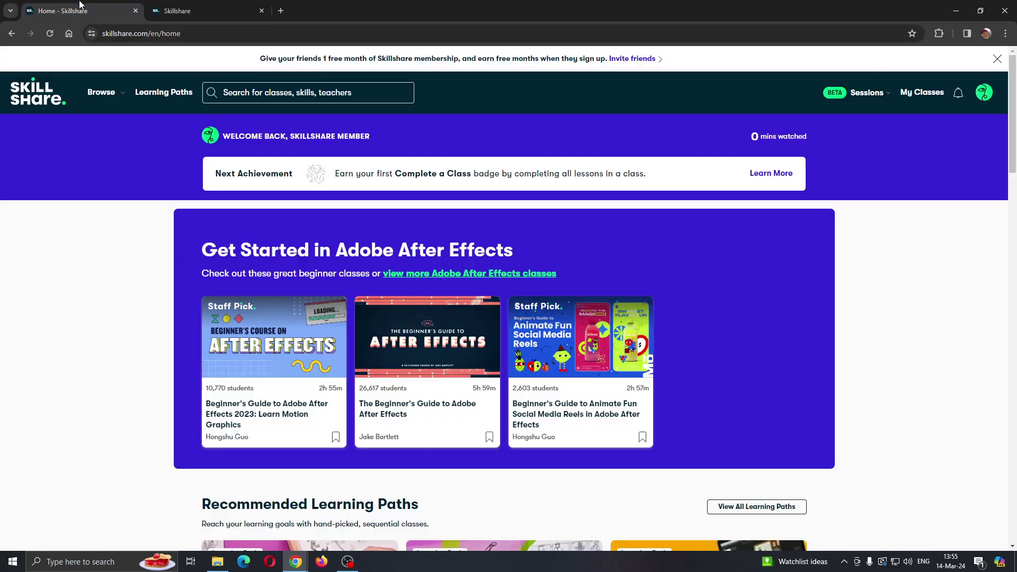